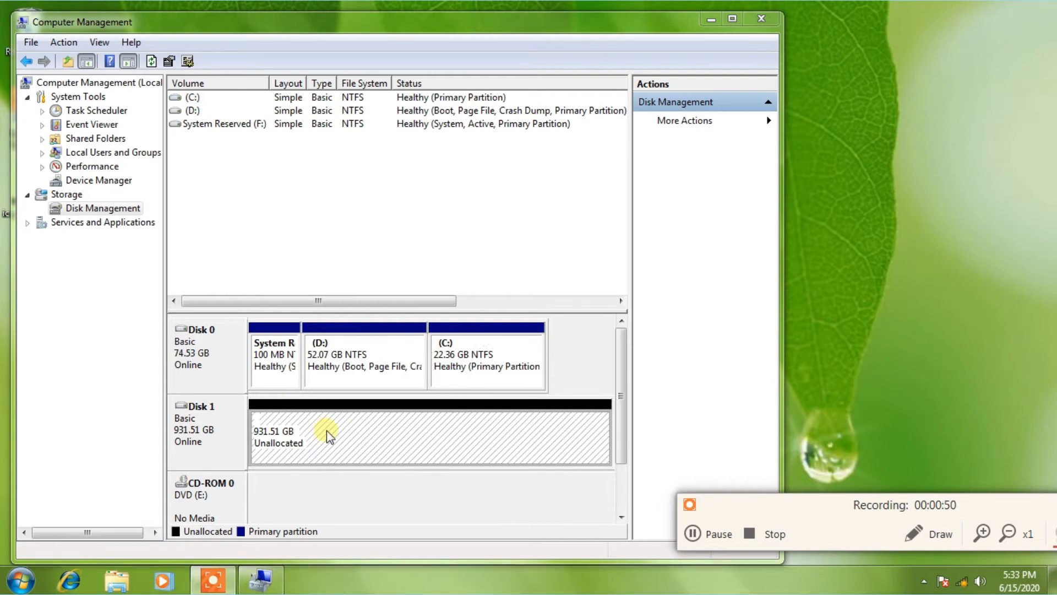
Step: Start a new simple volume in Disk 1's unallocated space with a size of 500000 MB
{"action": "right_click", "coordinate": [327, 429]}
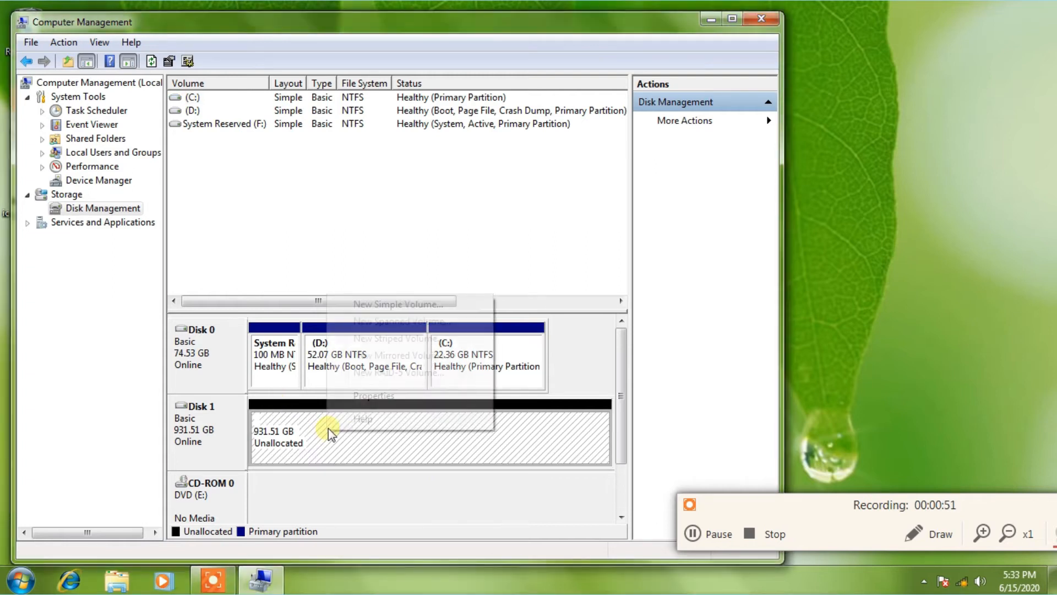
{"action": "left_click", "coordinate": [395, 304]}
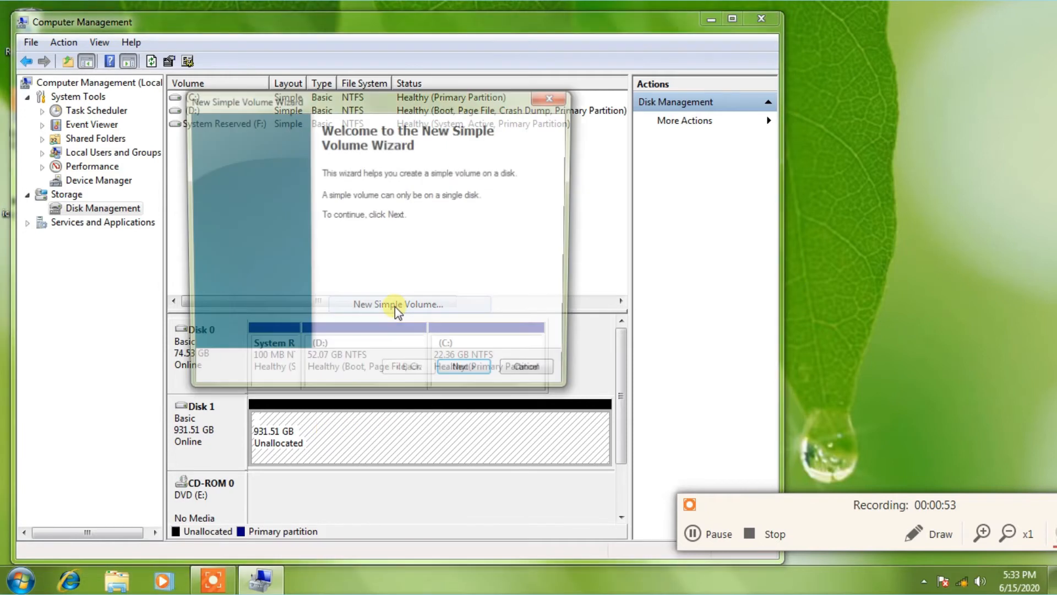
{"action": "left_click", "coordinate": [462, 375]}
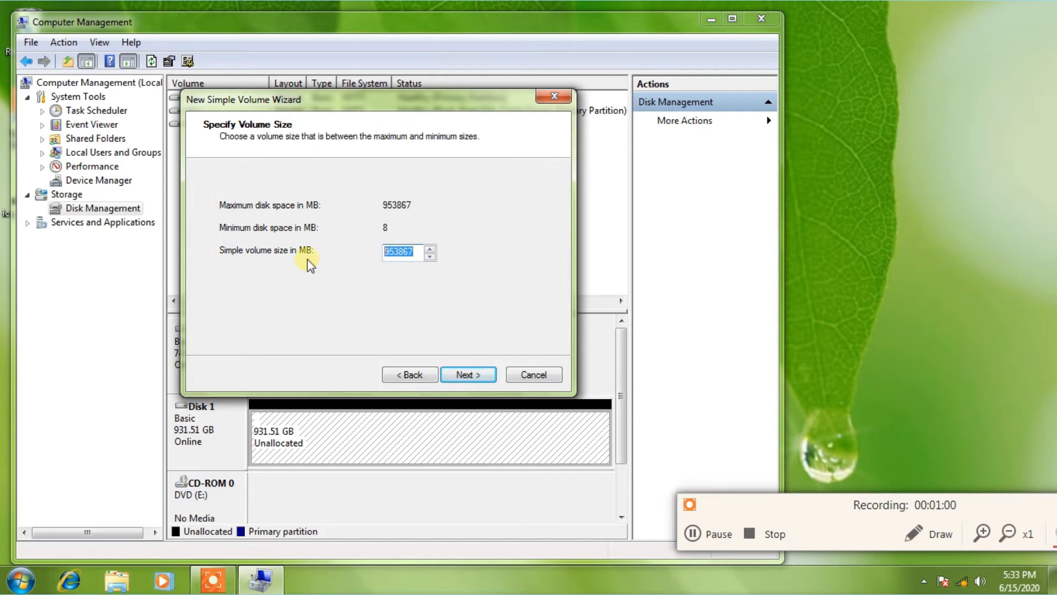
{"action": "type", "text": "50000"}
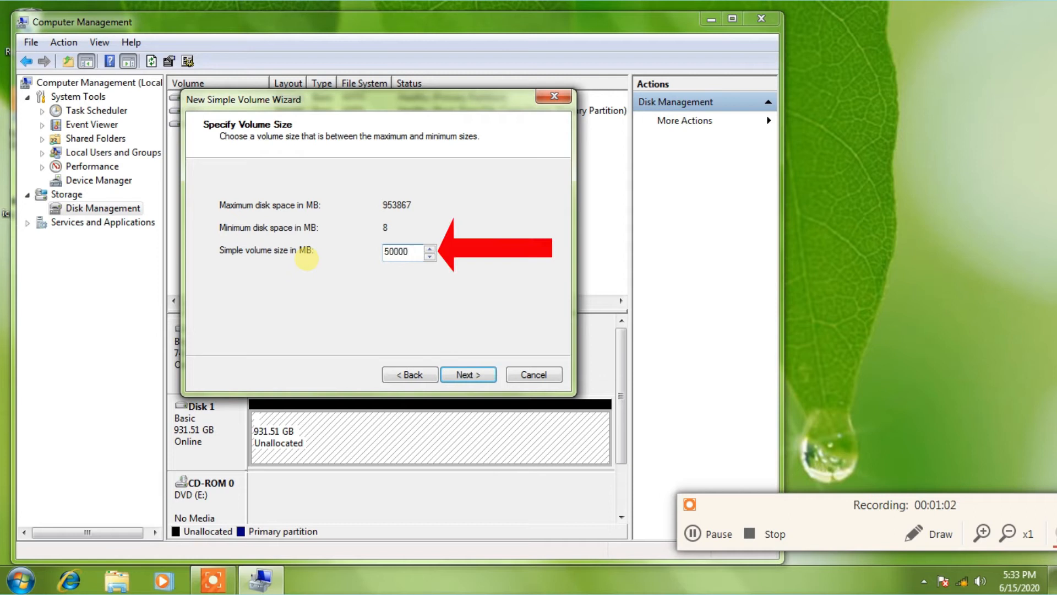
{"action": "left_click", "coordinate": [487, 377]}
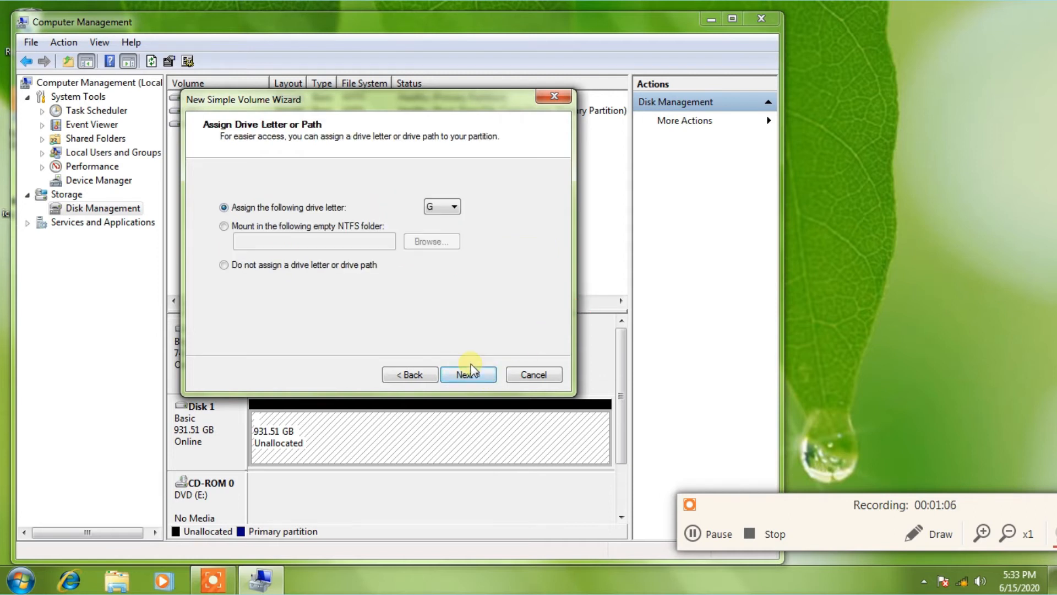
Step: Create the volume with drive letter G, quick-formatted as NTFS and labelled Data
{"action": "left_click", "coordinate": [471, 369]}
{"action": "left_click", "coordinate": [471, 369]}
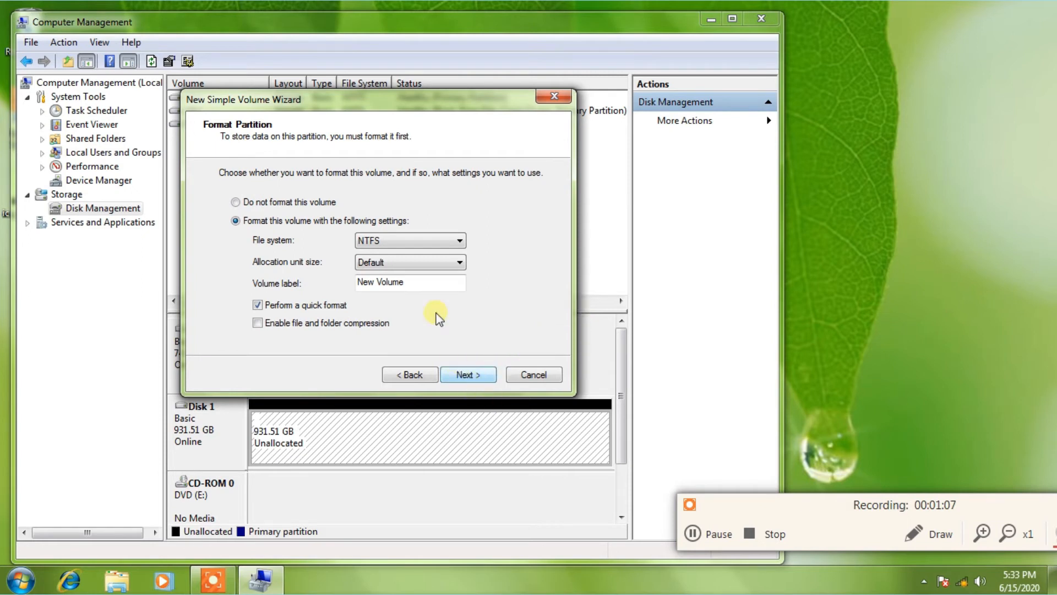
{"action": "left_click_drag", "start_coordinate": [430, 282], "coordinate": [232, 303]}
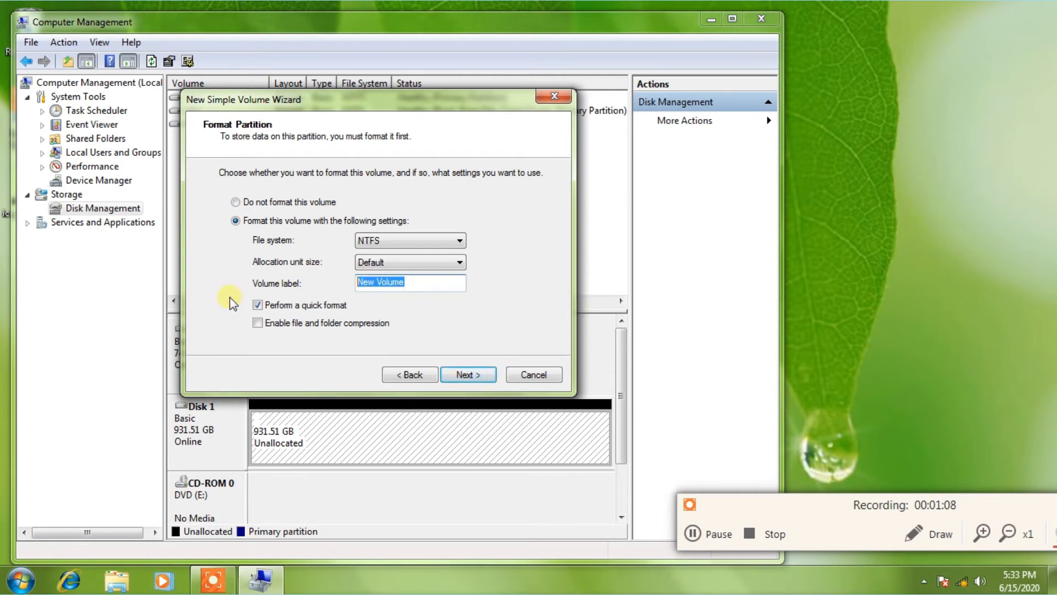
{"action": "type", "text": "D"}
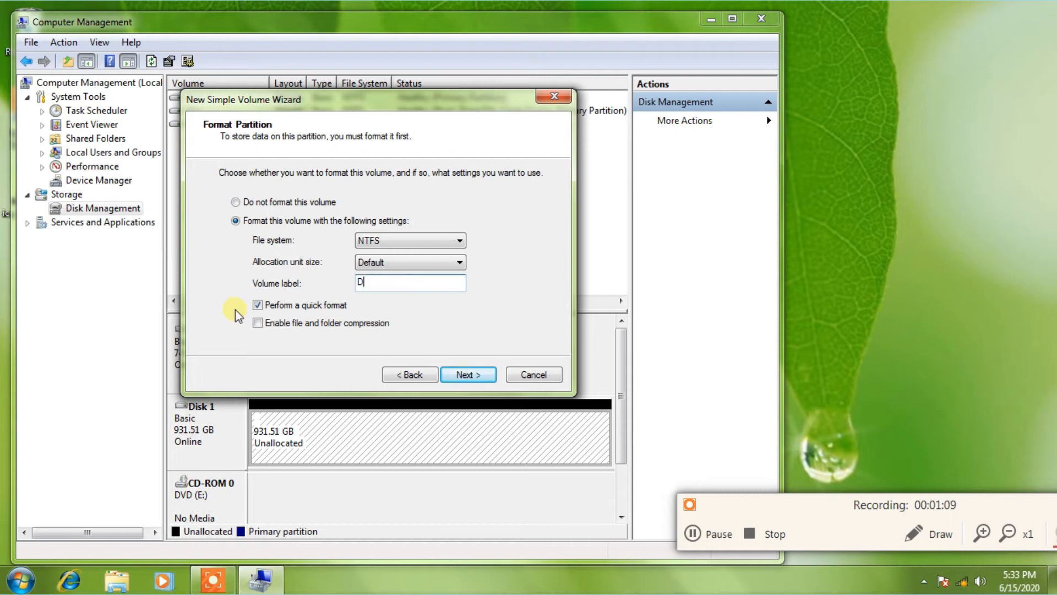
{"action": "type", "text": "ata"}
{"action": "left_click", "coordinate": [468, 375]}
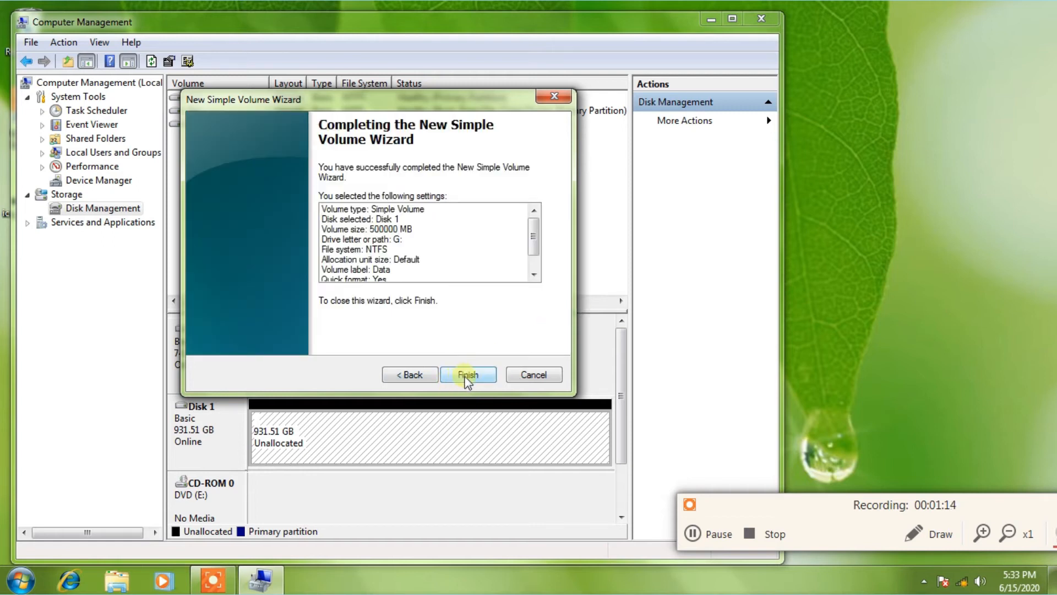
{"action": "left_click", "coordinate": [485, 378]}
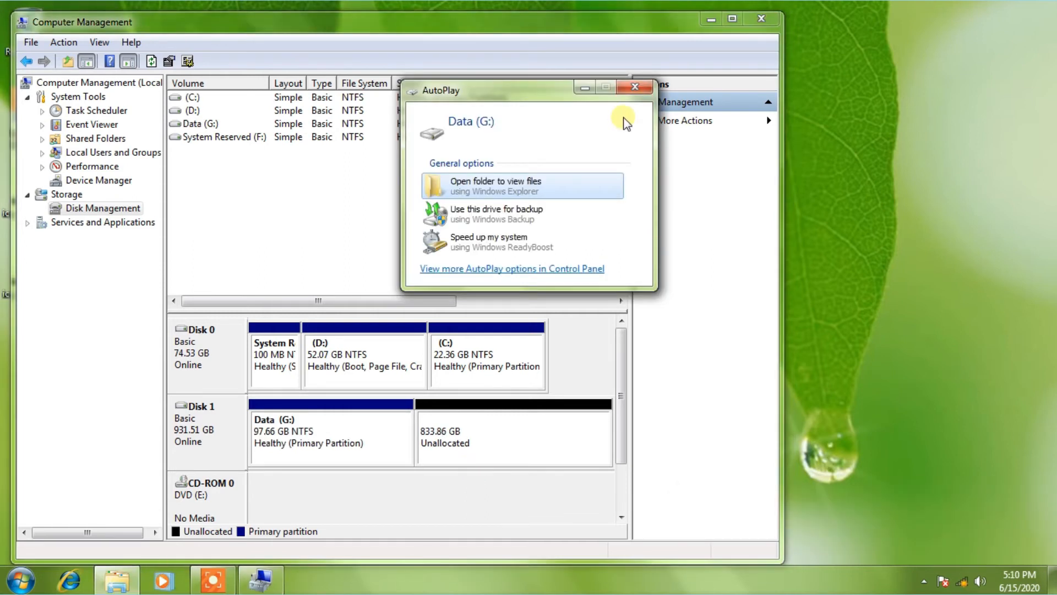
Step: Dismiss the AutoPlay prompt for the new drive and view the computer's drives in Windows Explorer
{"action": "left_click", "coordinate": [639, 84]}
{"action": "left_click", "coordinate": [116, 579]}
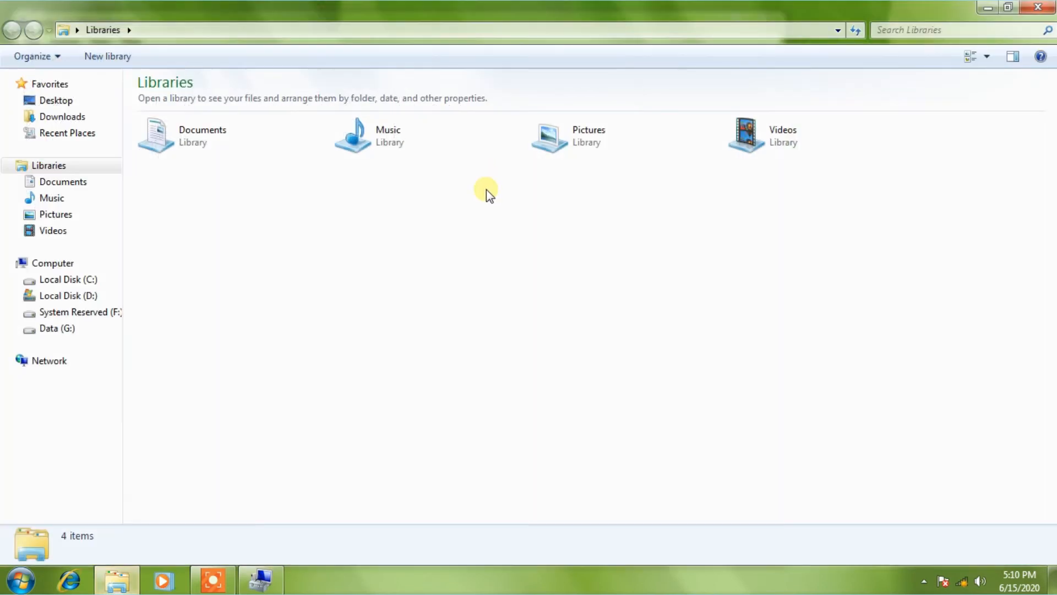
{"action": "left_click", "coordinate": [61, 263]}
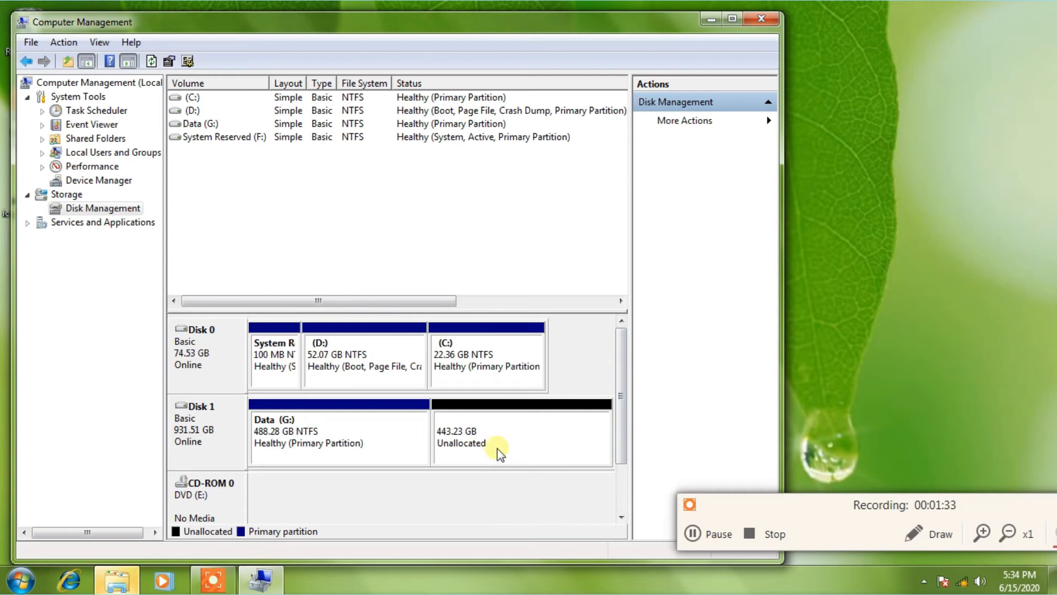
Step: Start a new simple volume using all of Disk 1's remaining unallocated space, 453866 MB, with drive letter H
{"action": "left_click", "coordinate": [478, 440]}
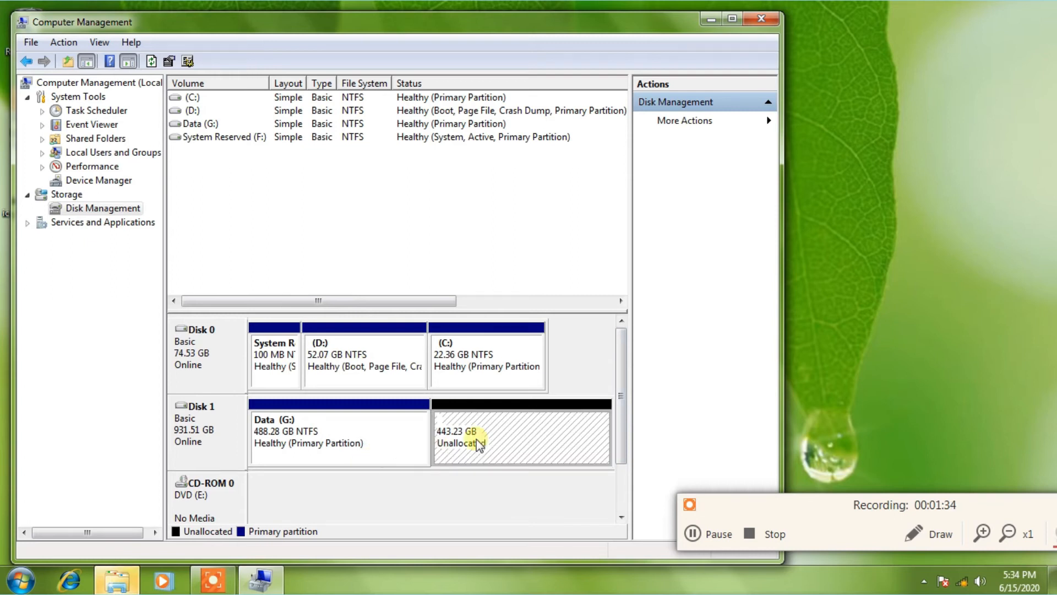
{"action": "right_click", "coordinate": [478, 442]}
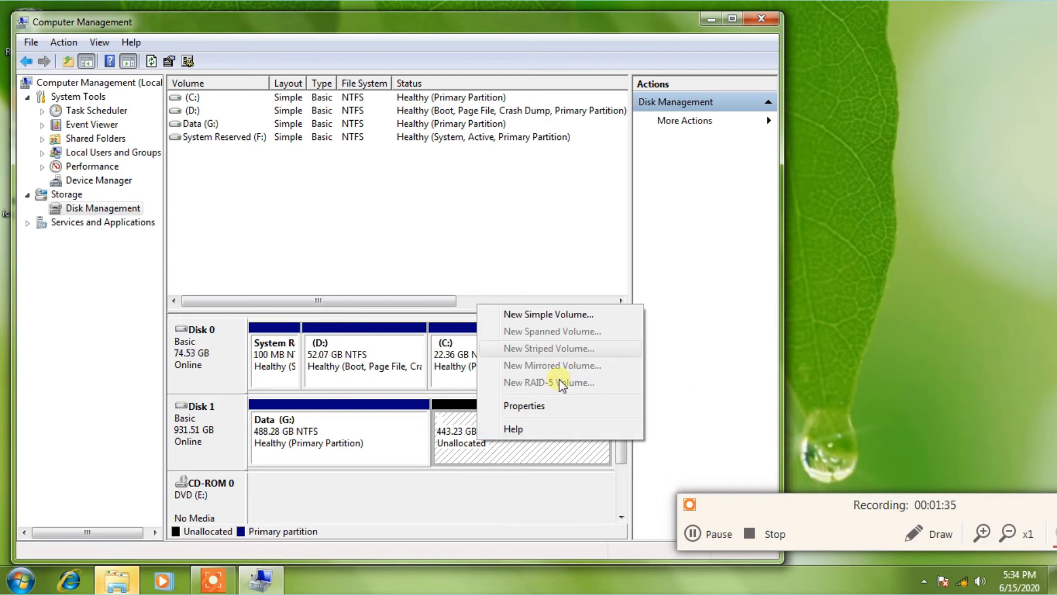
{"action": "left_click", "coordinate": [573, 316]}
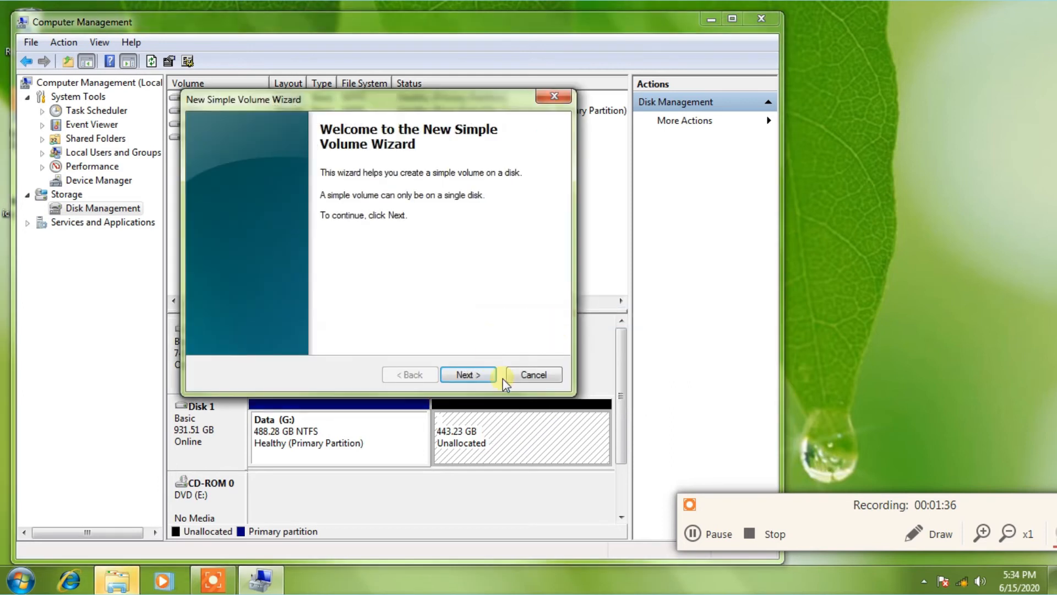
{"action": "left_click", "coordinate": [478, 372]}
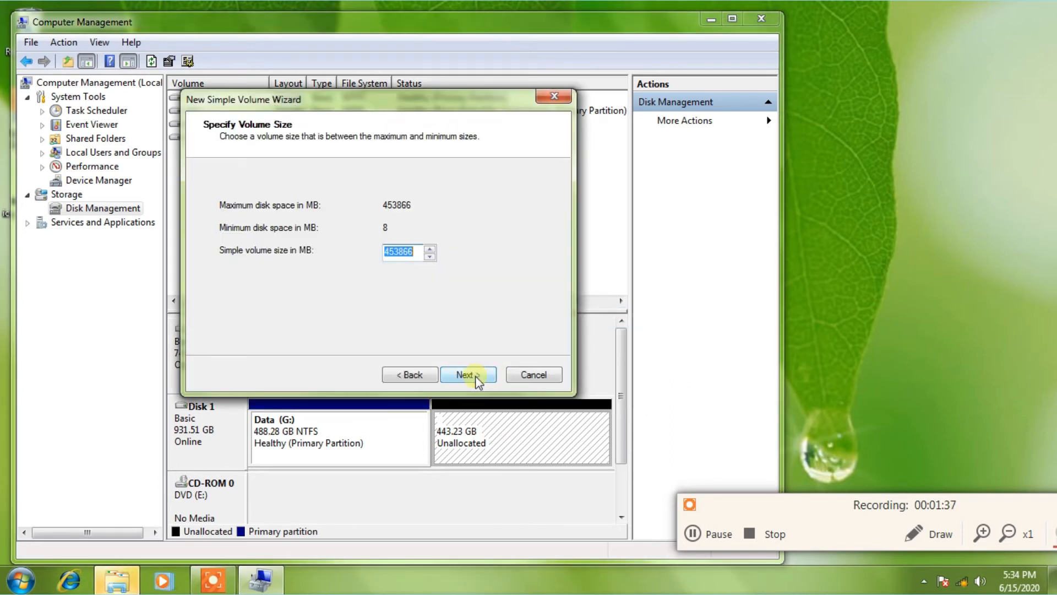
{"action": "left_click", "coordinate": [475, 373]}
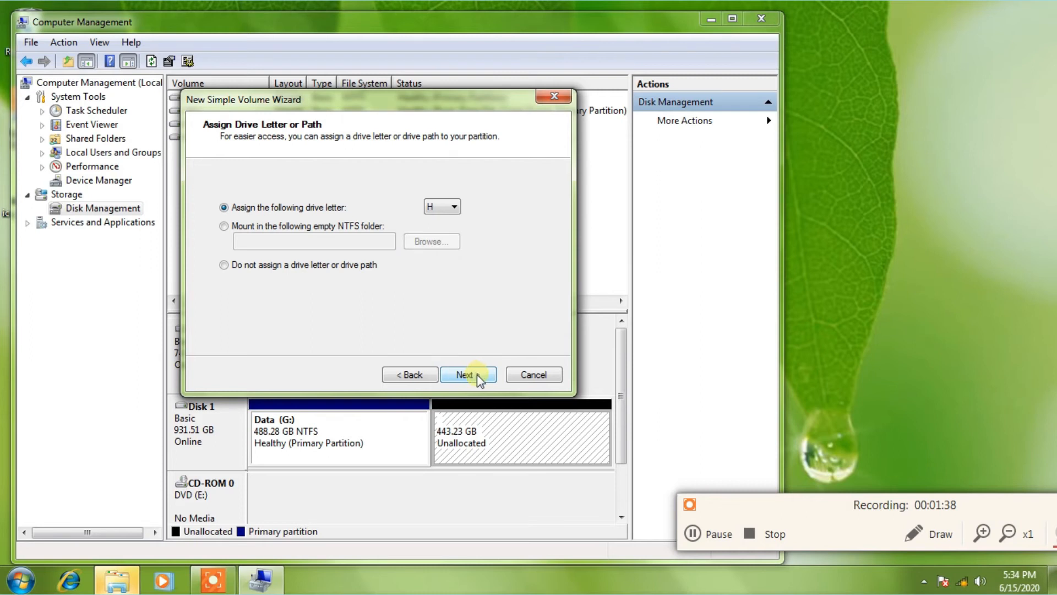
{"action": "left_click", "coordinate": [479, 375]}
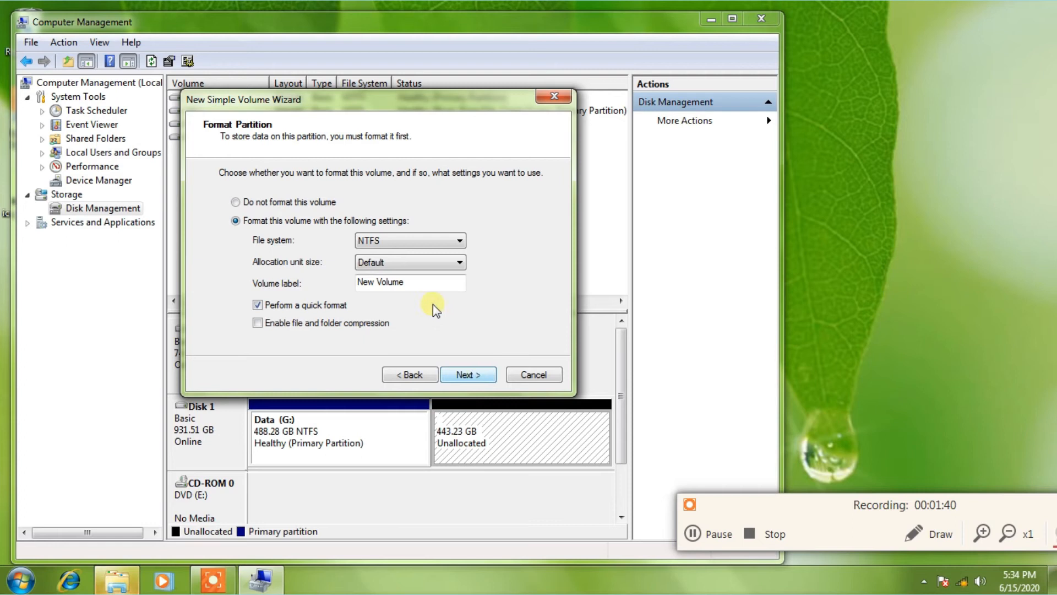
Step: Label the H volume Data1 and create it with an NTFS quick format
{"action": "left_click_drag", "start_coordinate": [435, 282], "coordinate": [273, 281]}
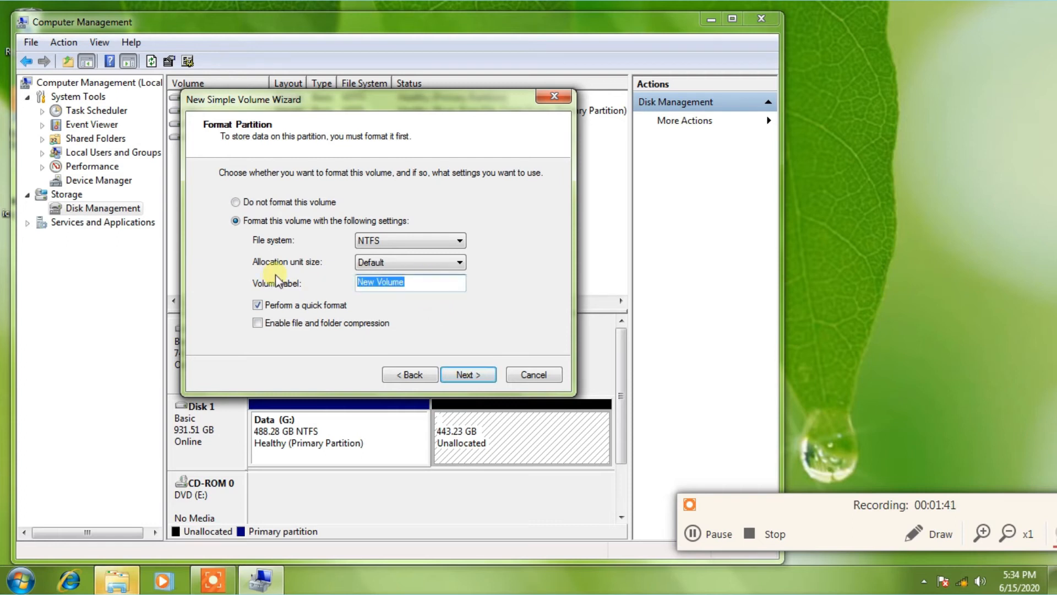
{"action": "type", "text": "Da"}
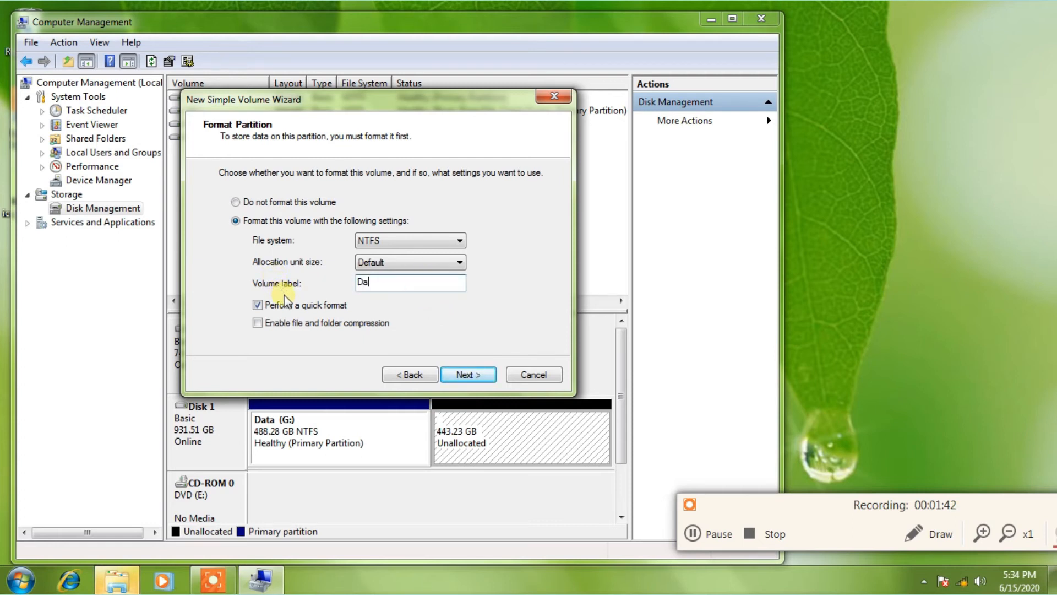
{"action": "type", "text": "ta1"}
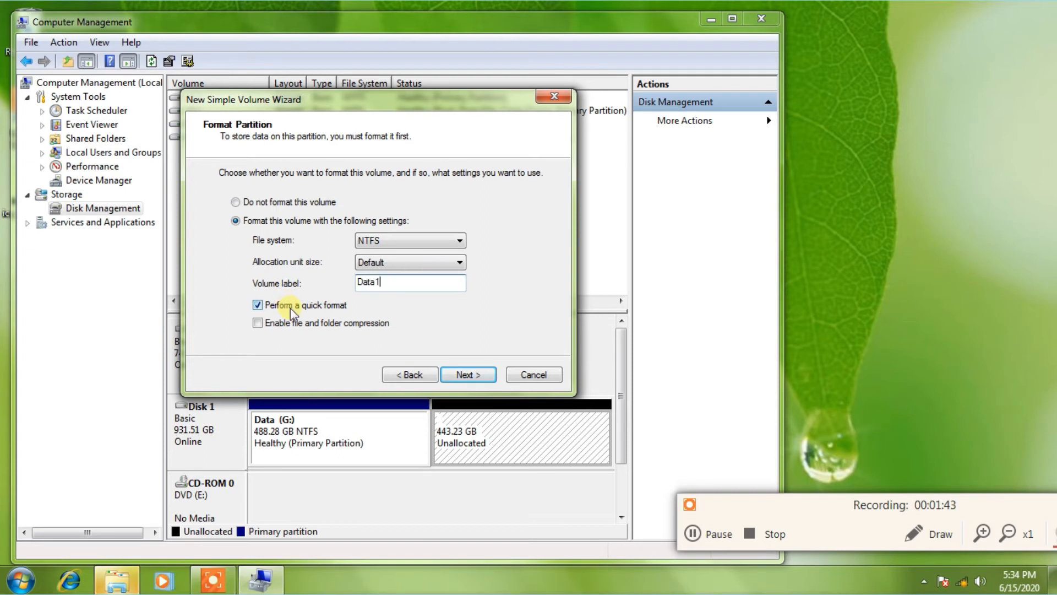
{"action": "left_click", "coordinate": [457, 381]}
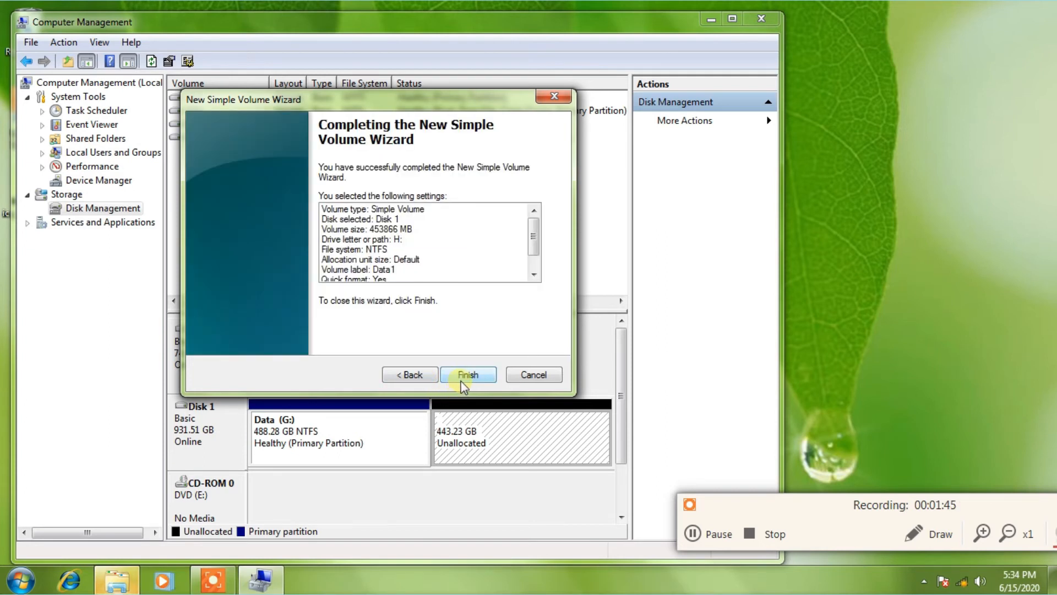
{"action": "left_click", "coordinate": [462, 379]}
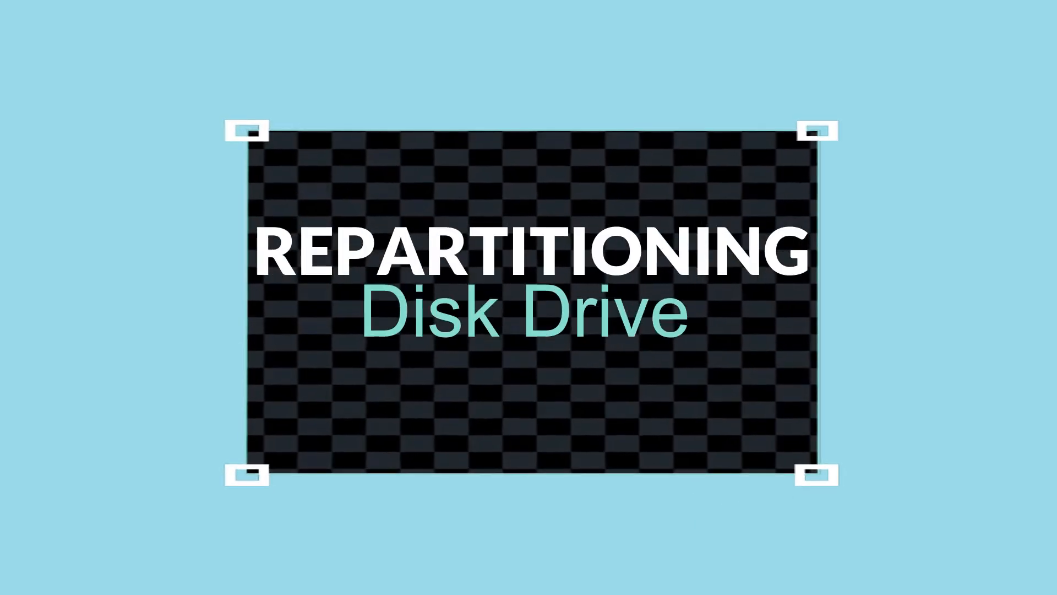
Step: Shrink the Data (G:) volume on Disk 1 by 200000 MB
{"action": "right_click", "coordinate": [388, 450]}
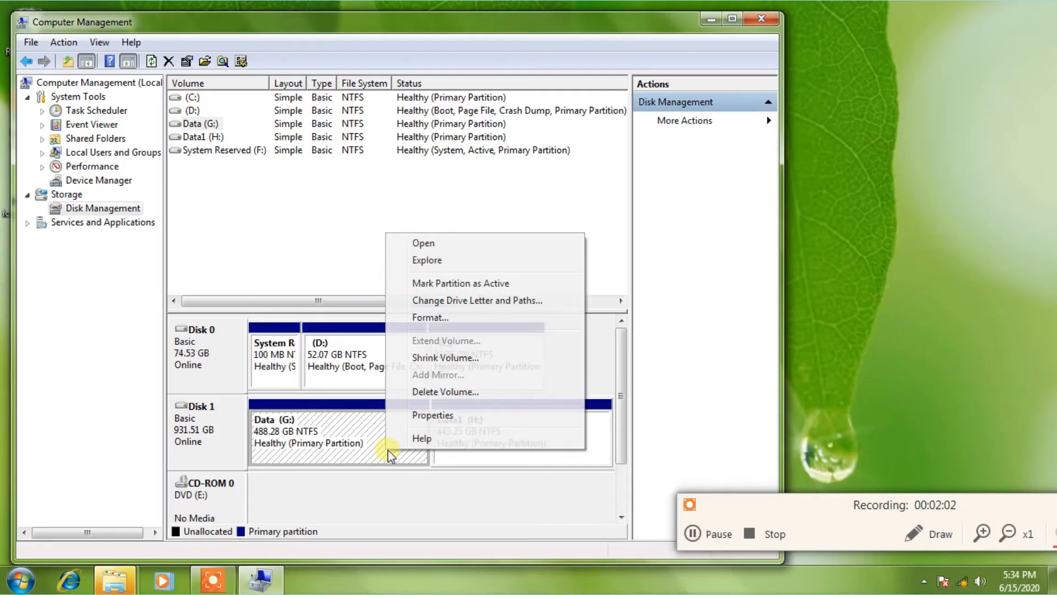
{"action": "left_click", "coordinate": [450, 358]}
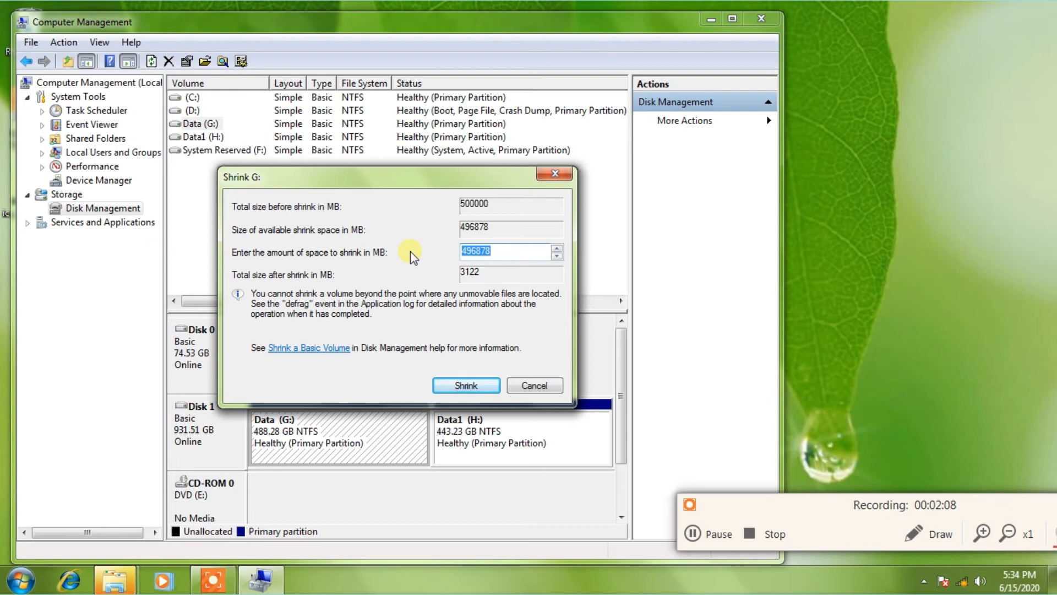
{"action": "type", "text": "20"}
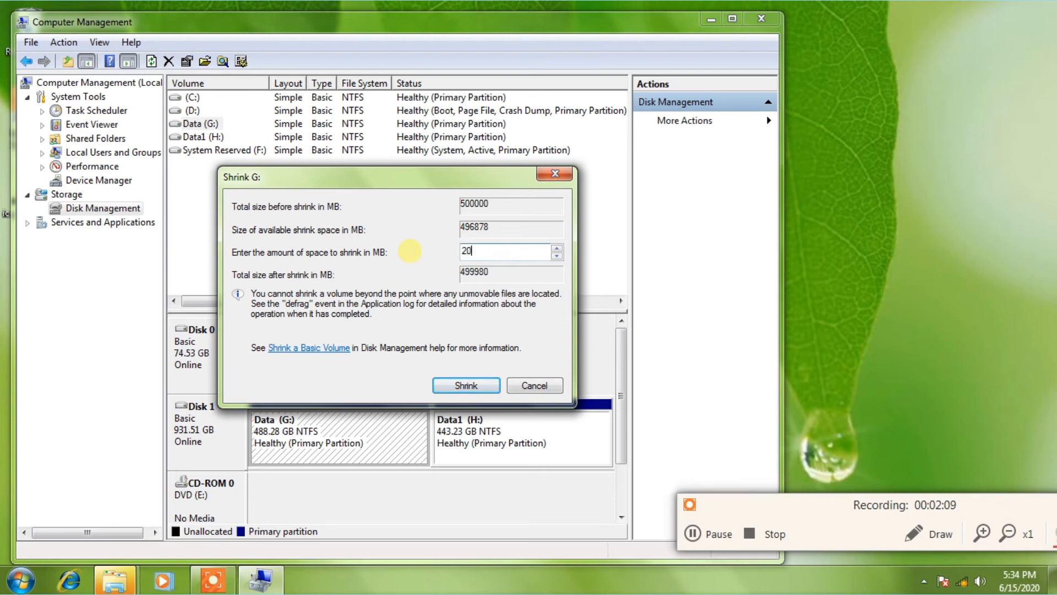
{"action": "type", "text": "0000"}
{"action": "left_click", "coordinate": [479, 392]}
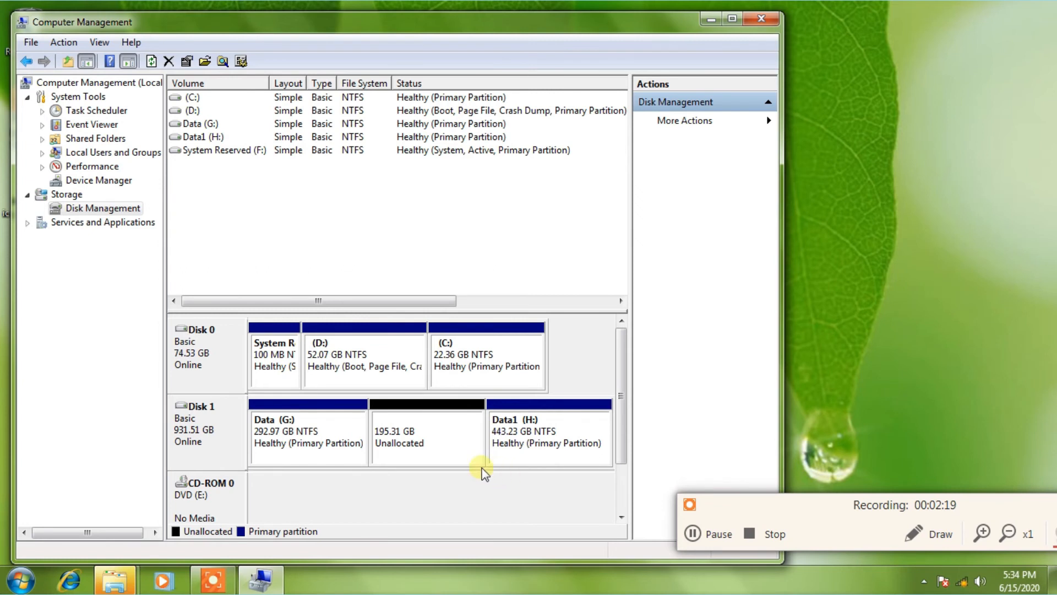
Step: Start a new simple volume filling the unallocated space between Data and Data1, with drive letter I
{"action": "left_click", "coordinate": [457, 445]}
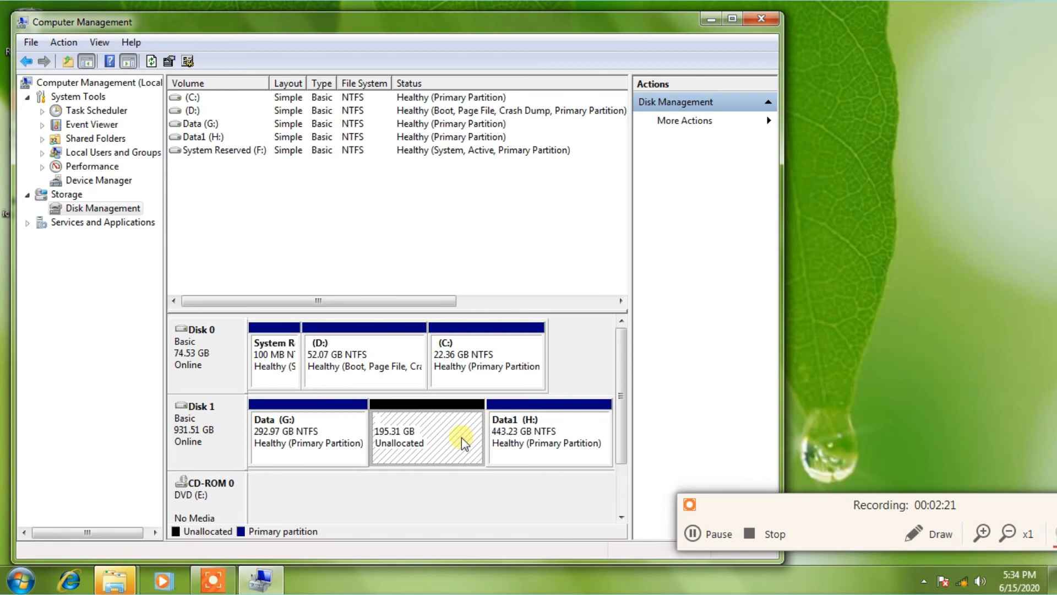
{"action": "right_click", "coordinate": [468, 428]}
{"action": "left_click", "coordinate": [539, 438]}
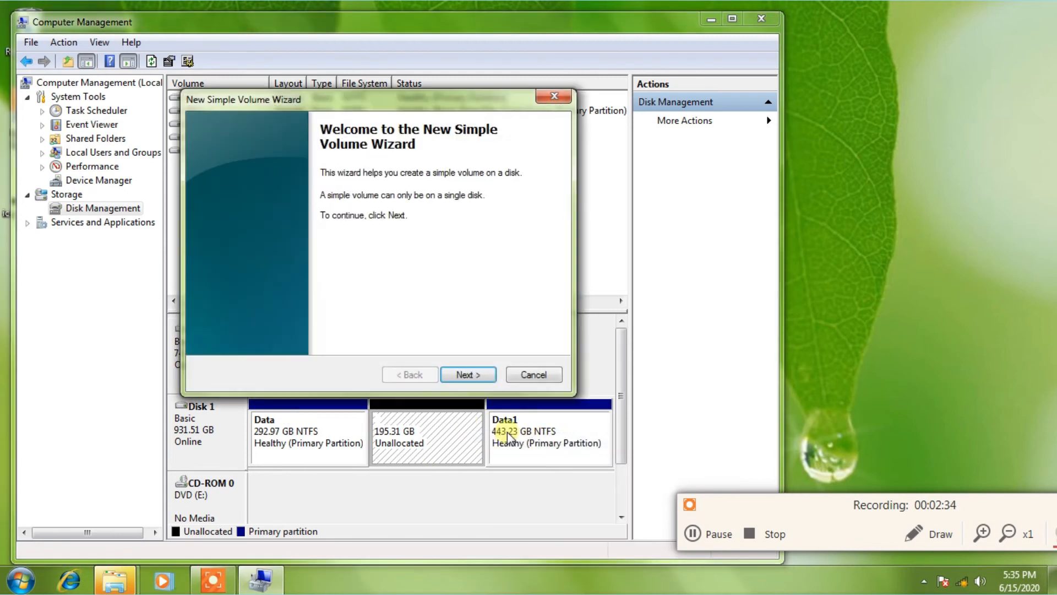
{"action": "left_click", "coordinate": [477, 375]}
{"action": "left_click", "coordinate": [479, 375]}
{"action": "left_click", "coordinate": [442, 206]}
{"action": "left_click", "coordinate": [433, 272]}
{"action": "left_click", "coordinate": [472, 375]}
Step: Label the I volume Data1 and create it with an NTFS quick format
{"action": "left_click_drag", "start_coordinate": [429, 285], "coordinate": [191, 269]}
{"action": "type", "text": "Data1"}
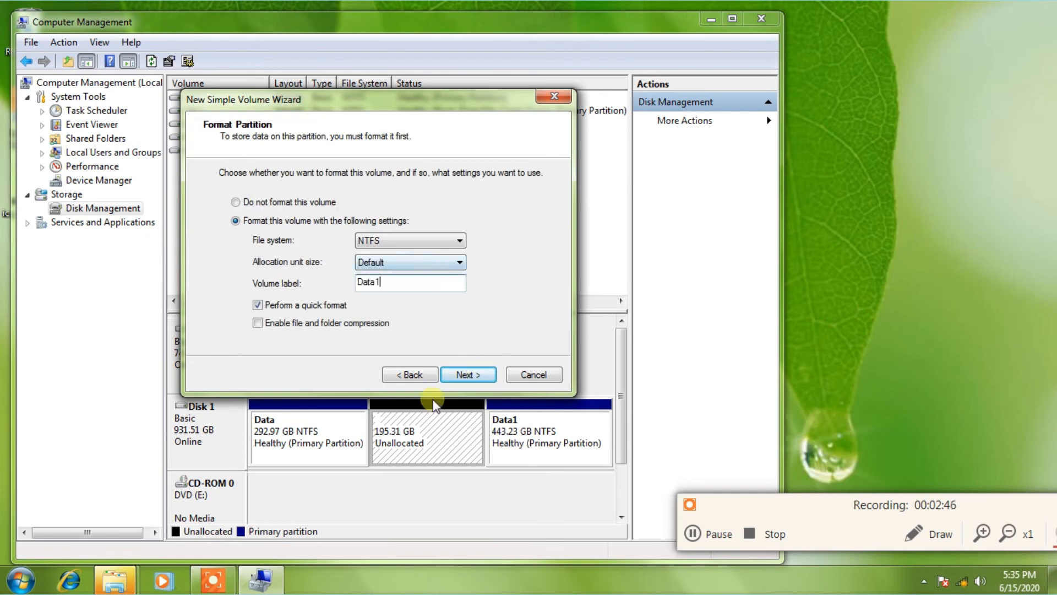
{"action": "left_click", "coordinate": [468, 375]}
{"action": "left_click", "coordinate": [472, 376]}
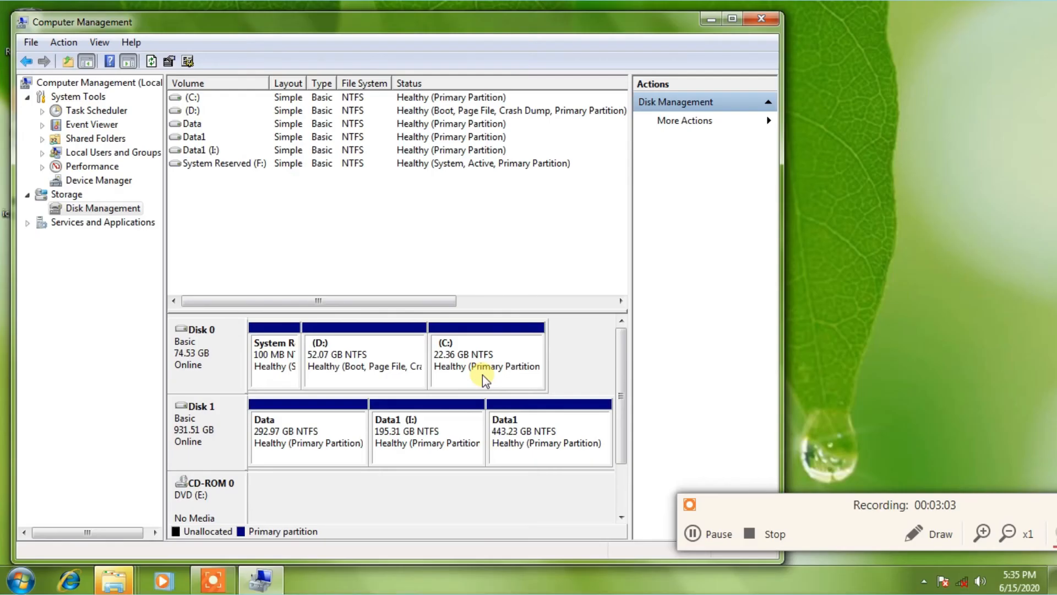
Step: Delete the 443.23 GB Data1 volume and the Data1 (I:) volume from Disk 1
{"action": "right_click", "coordinate": [537, 443]}
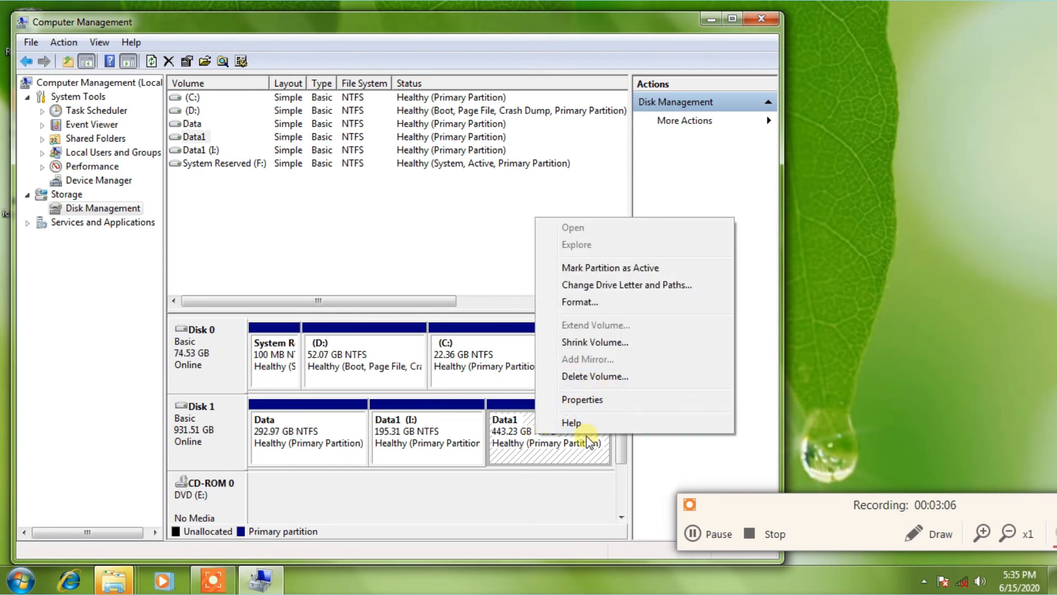
{"action": "left_click", "coordinate": [626, 375]}
{"action": "left_click", "coordinate": [609, 346]}
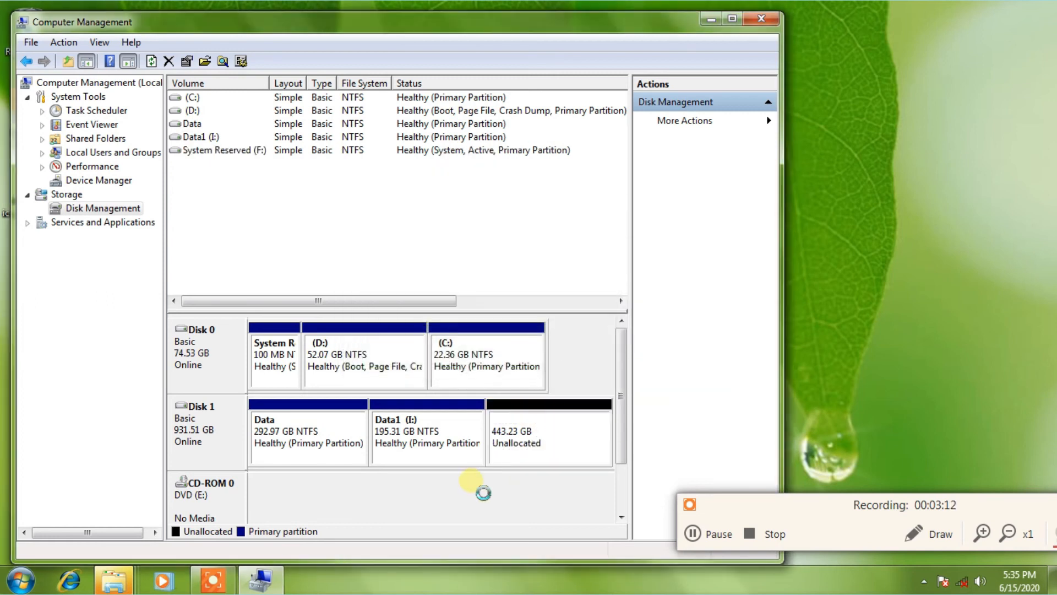
{"action": "right_click", "coordinate": [467, 449]}
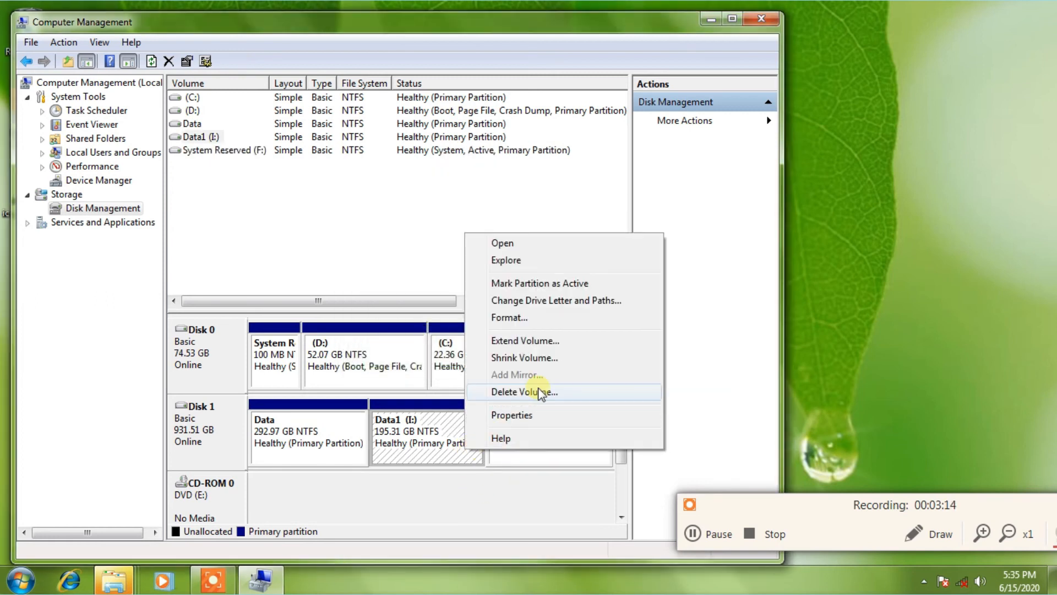
{"action": "left_click", "coordinate": [573, 392]}
{"action": "left_click", "coordinate": [602, 345]}
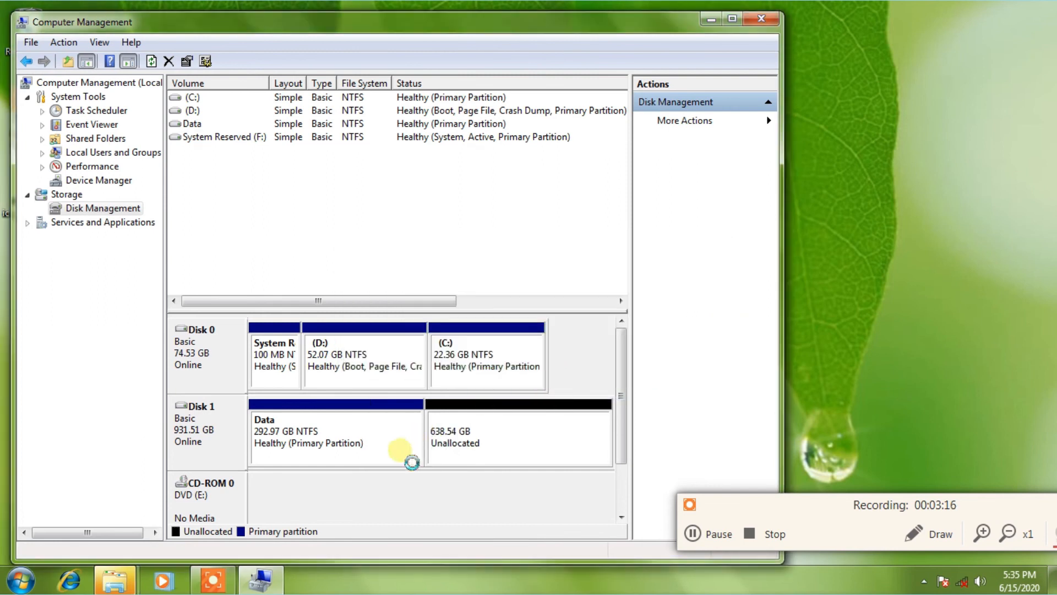
Step: Delete the remaining Data volume from Disk 1
{"action": "right_click", "coordinate": [403, 444]}
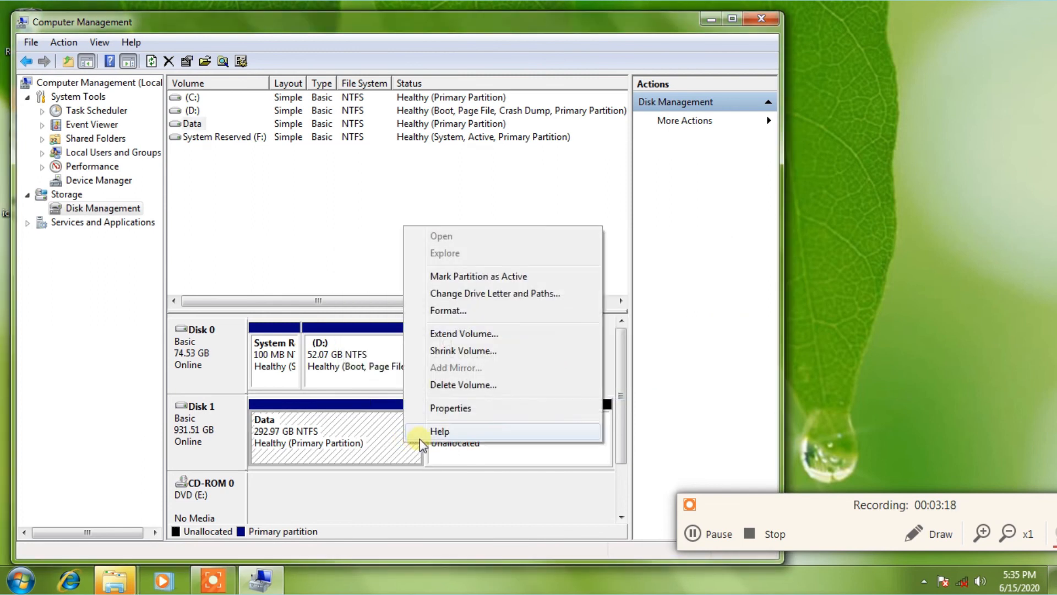
{"action": "left_click", "coordinate": [477, 385]}
{"action": "left_click", "coordinate": [604, 347]}
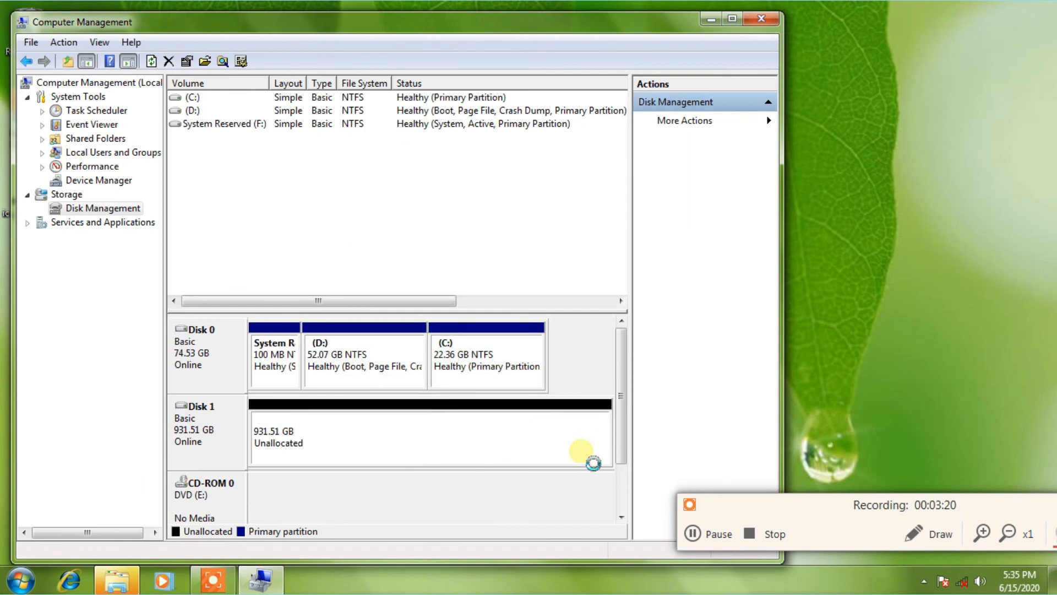
{"action": "right_click", "coordinate": [552, 443]}
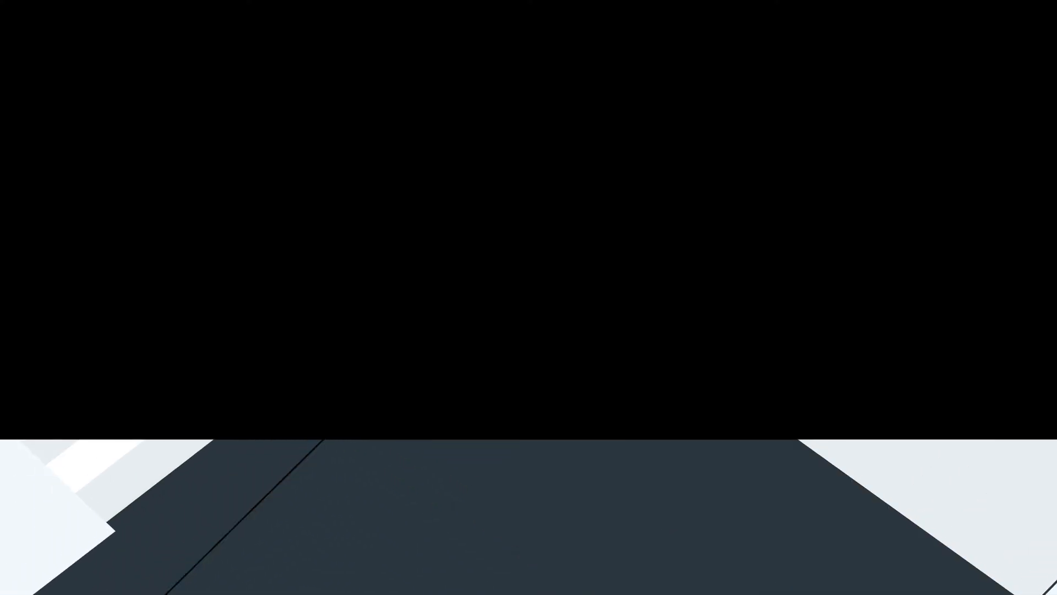